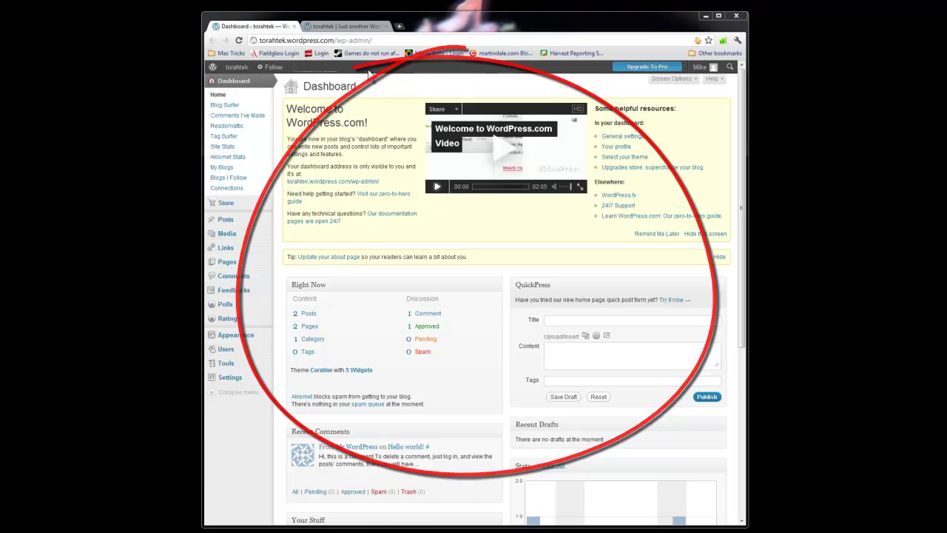
# Step: Switch twice between the torahtek blog's front page and its dashboard to compare them
pyautogui.click(358, 26)
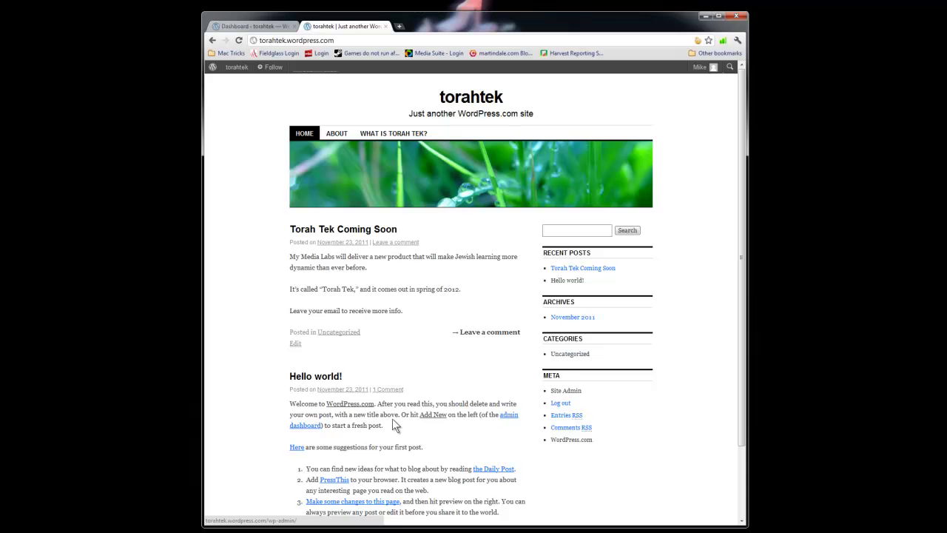
pyautogui.click(261, 27)
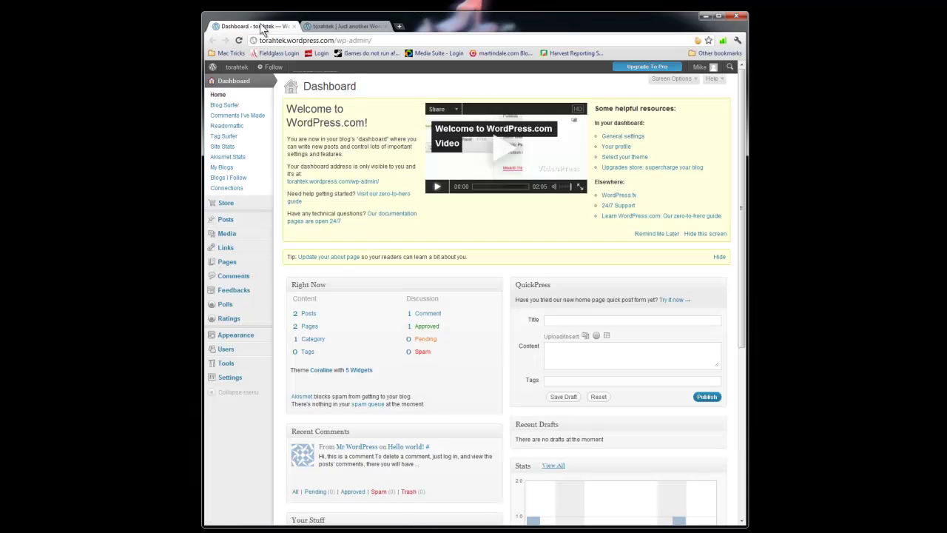
pyautogui.click(333, 28)
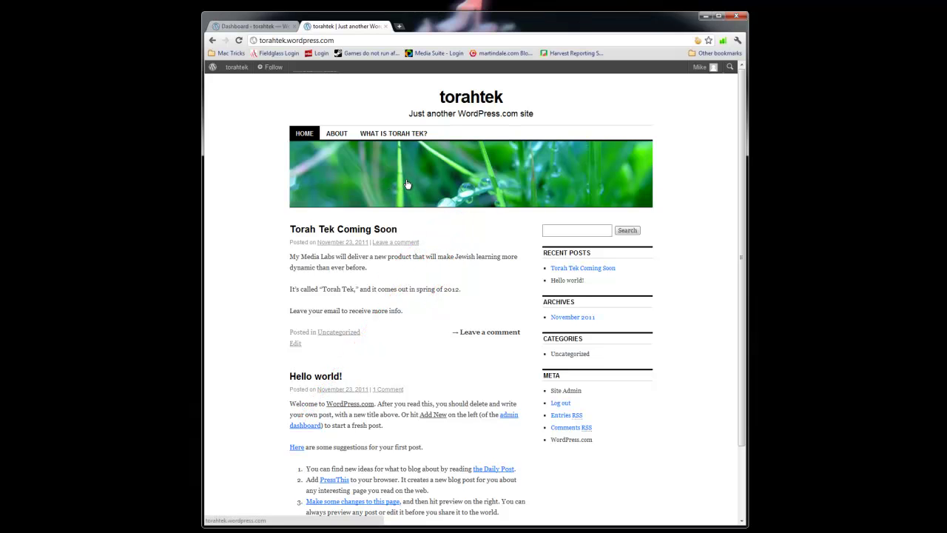
pyautogui.click(255, 26)
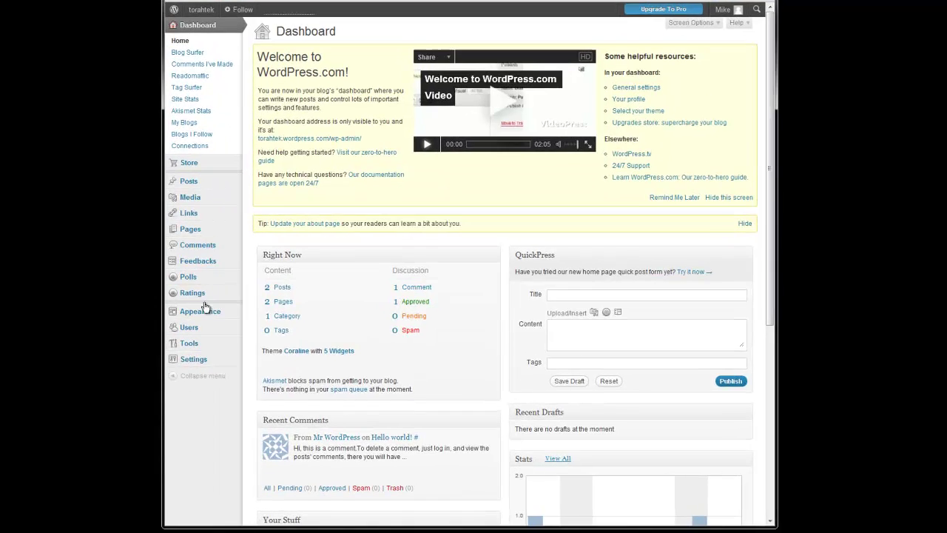
pyautogui.moveTo(210, 311)
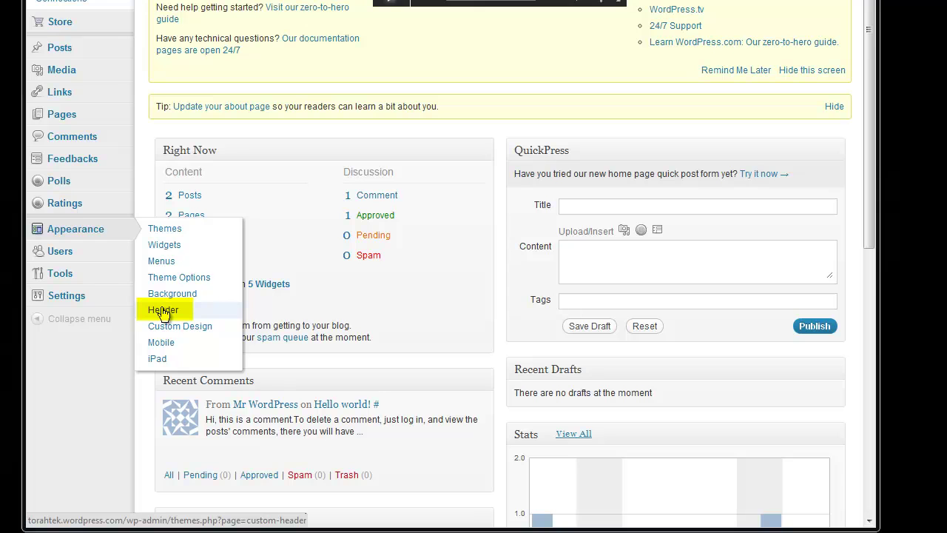
# Step: Open Custom Header, highlight the required 990 × 180 pixels size, then switch to PowerPoint
pyautogui.click(163, 311)
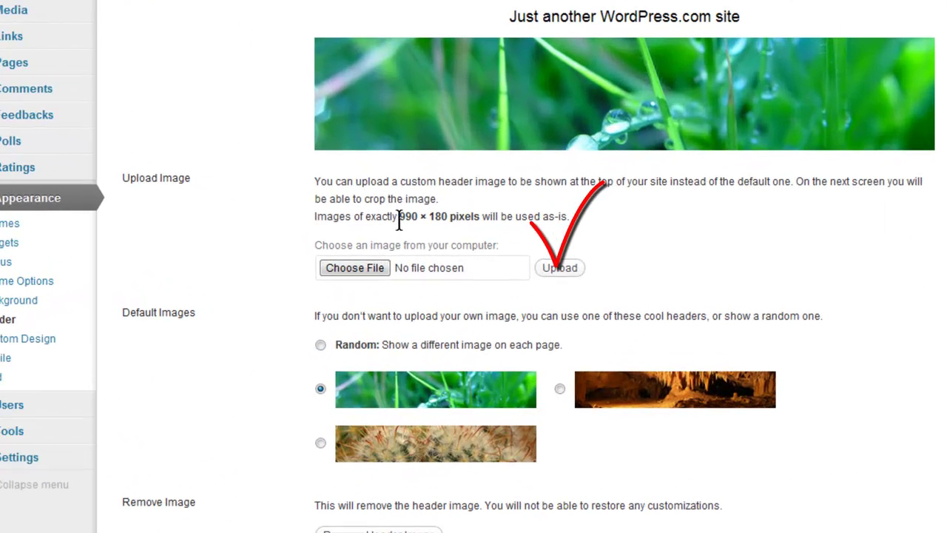
pyautogui.moveTo(398, 220); pyautogui.dragTo(477, 227)
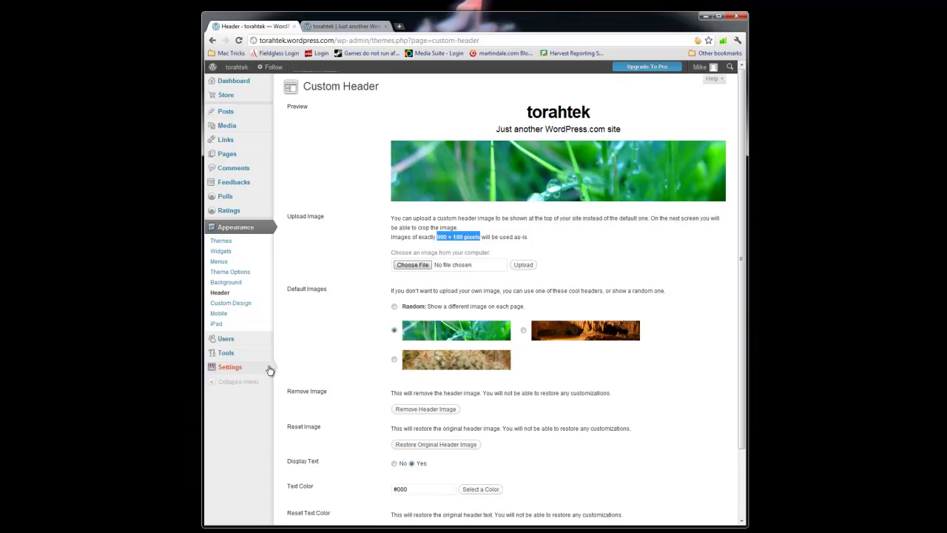
pyautogui.moveTo(268, 370)
pyautogui.hotkey('alt', 'Tab')
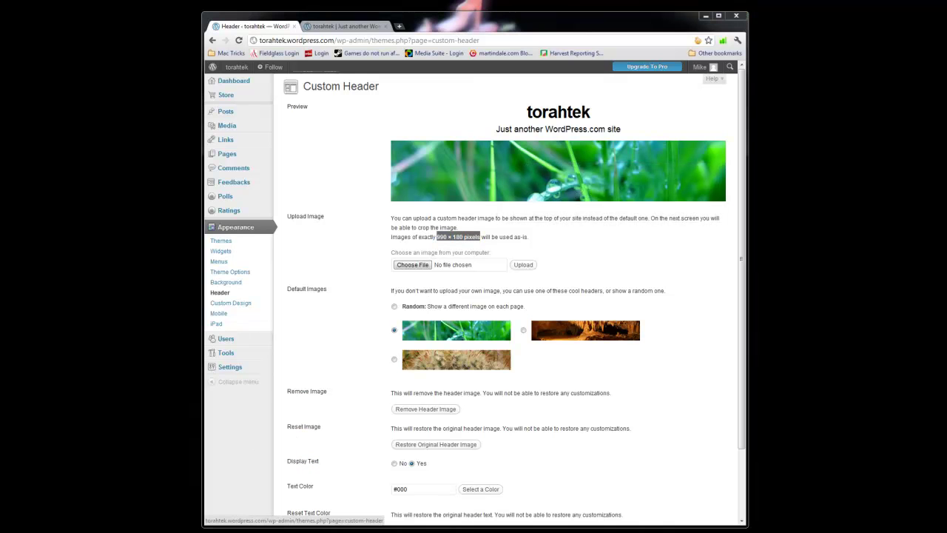
pyautogui.moveTo(235, 375)
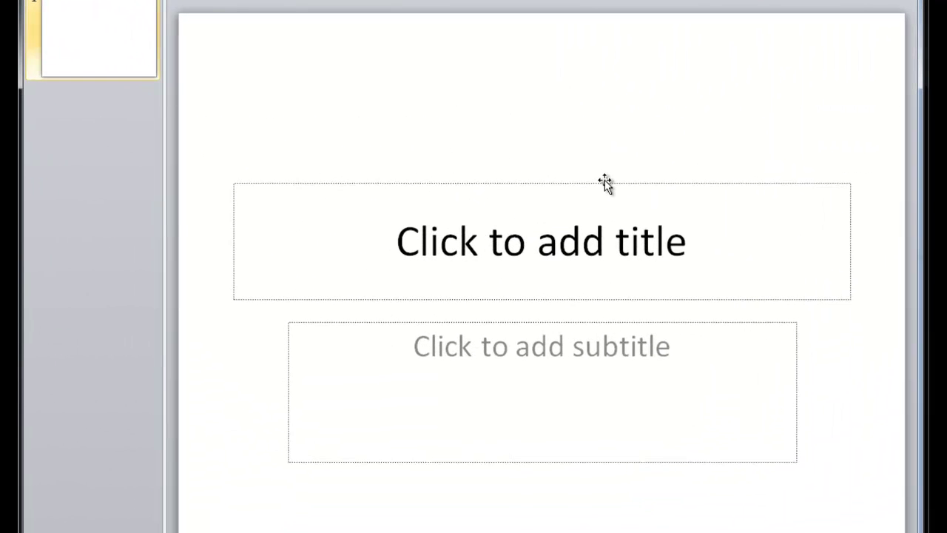
# Step: Delete the title placeholder and select the subtitle placeholder on slide 1
pyautogui.click(552, 213)
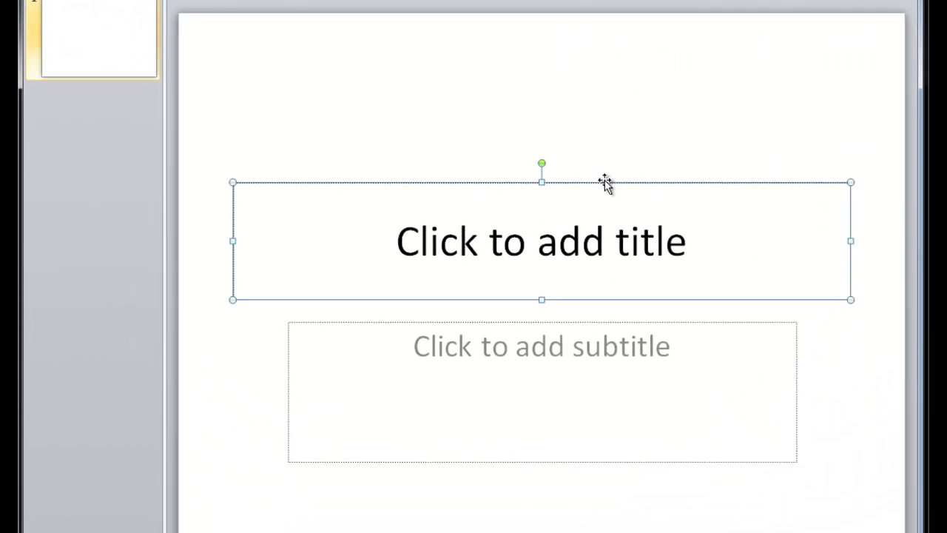
pyautogui.press('Delete')
pyautogui.click(638, 330)
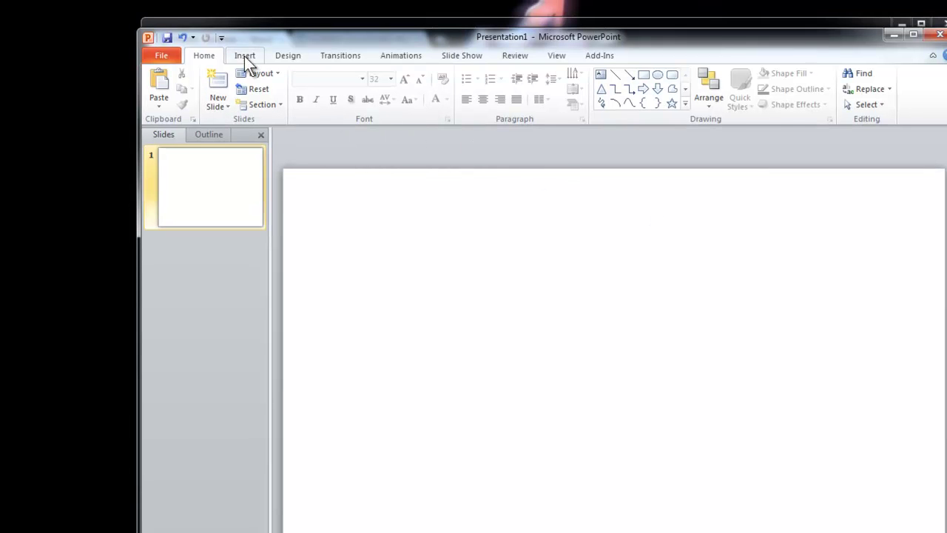
# Step: Insert the '1 plus 1' picture from the M2L Images folder
pyautogui.click(244, 57)
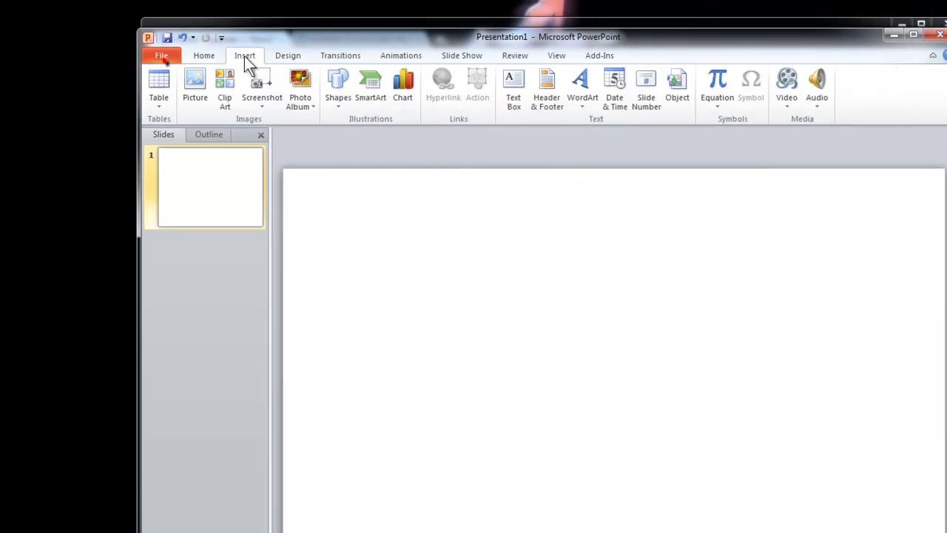
pyautogui.click(194, 93)
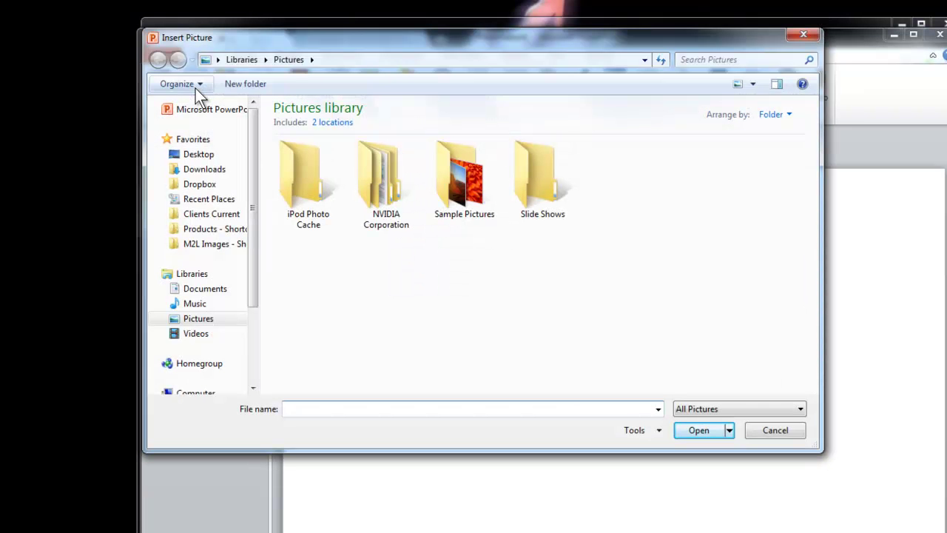
pyautogui.click(205, 250)
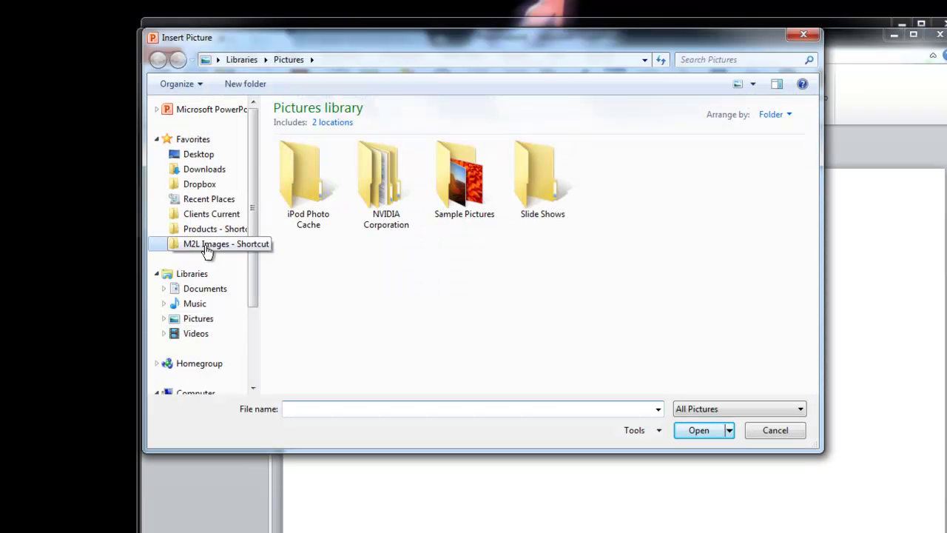
pyautogui.scroll(-3, 205, 250)
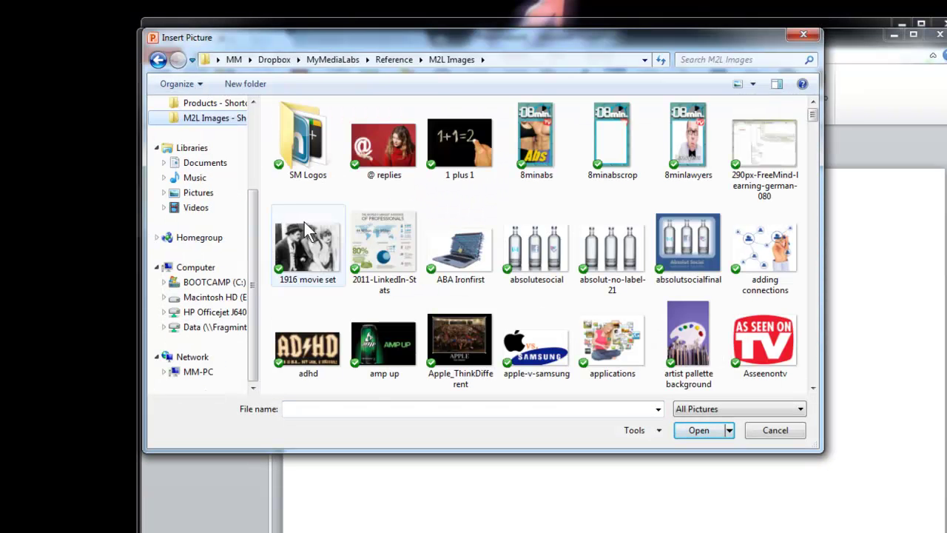
pyautogui.click(465, 143)
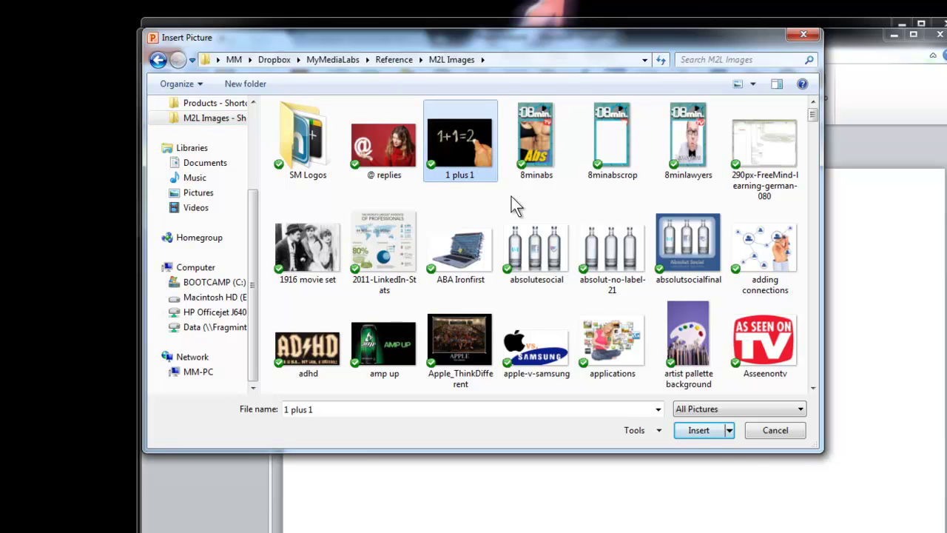
pyautogui.click(703, 429)
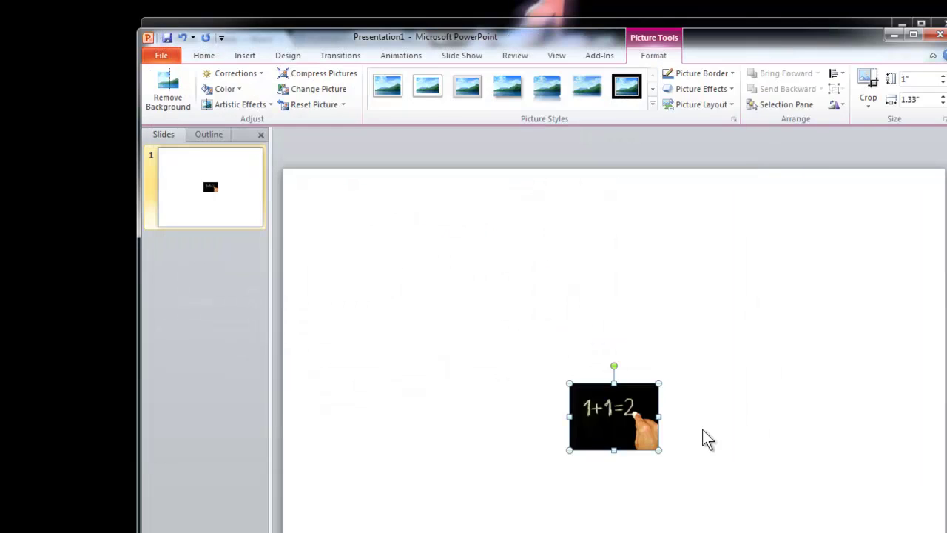
# Step: Insert the 'ebooks' picture from the same folder
pyautogui.click(245, 56)
pyautogui.click(195, 85)
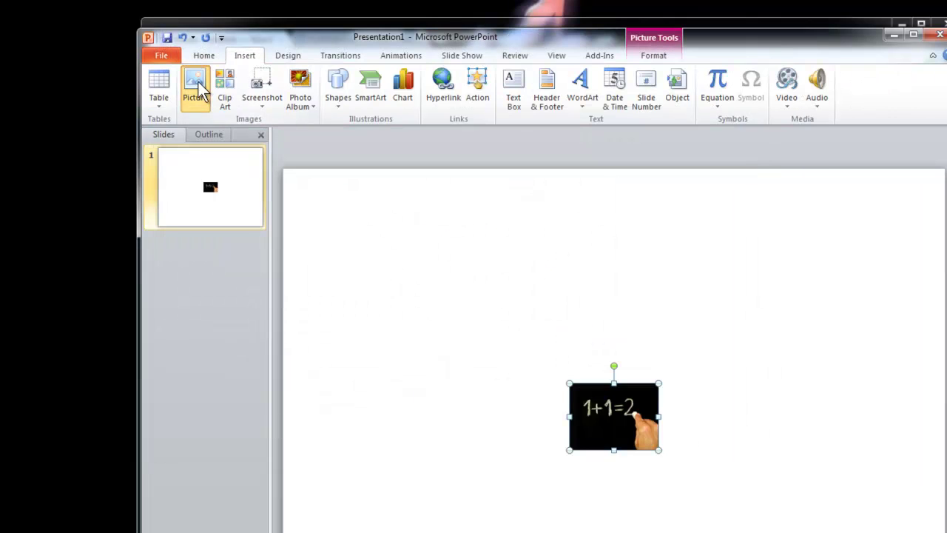
pyautogui.moveTo(814, 114); pyautogui.dragTo(803, 180)
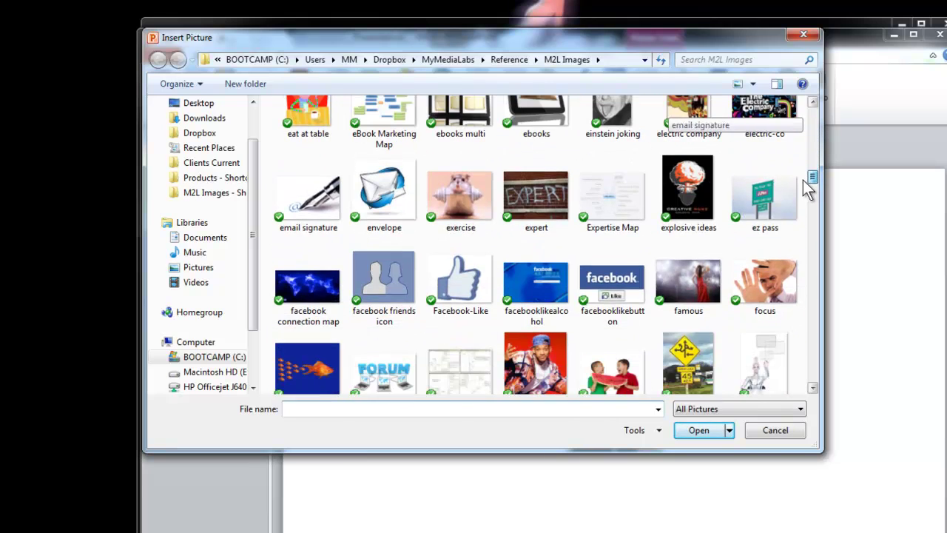
pyautogui.click(536, 130)
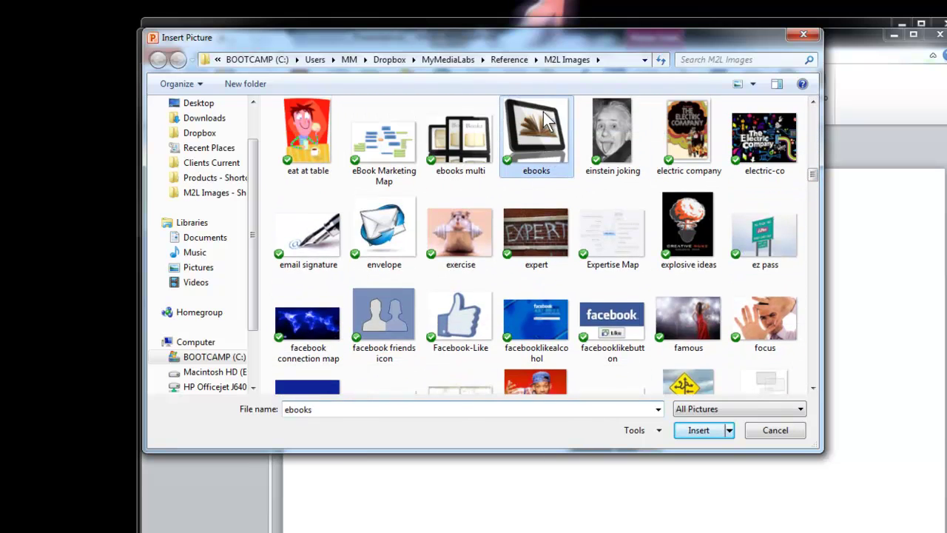
pyautogui.click(711, 431)
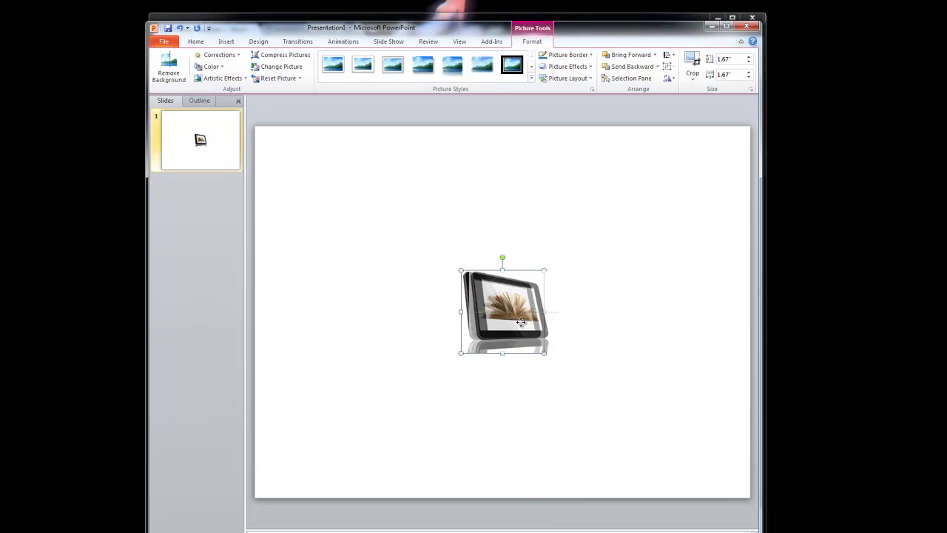
# Step: Move the 1+1=2 picture left and the tablet picture right so they no longer overlap
pyautogui.moveTo(521, 322); pyautogui.dragTo(601, 324)
pyautogui.click(512, 317)
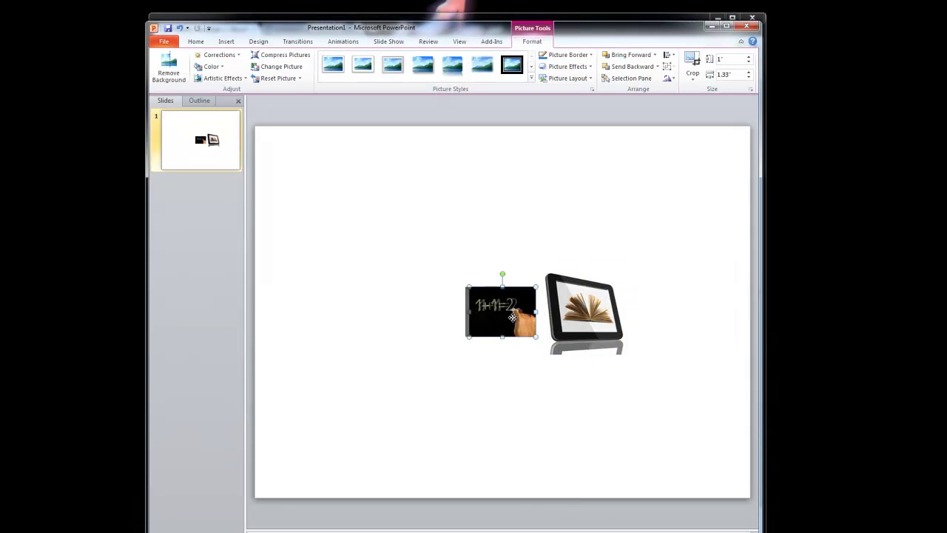
pyautogui.moveTo(513, 317); pyautogui.dragTo(401, 317)
pyautogui.click(596, 315)
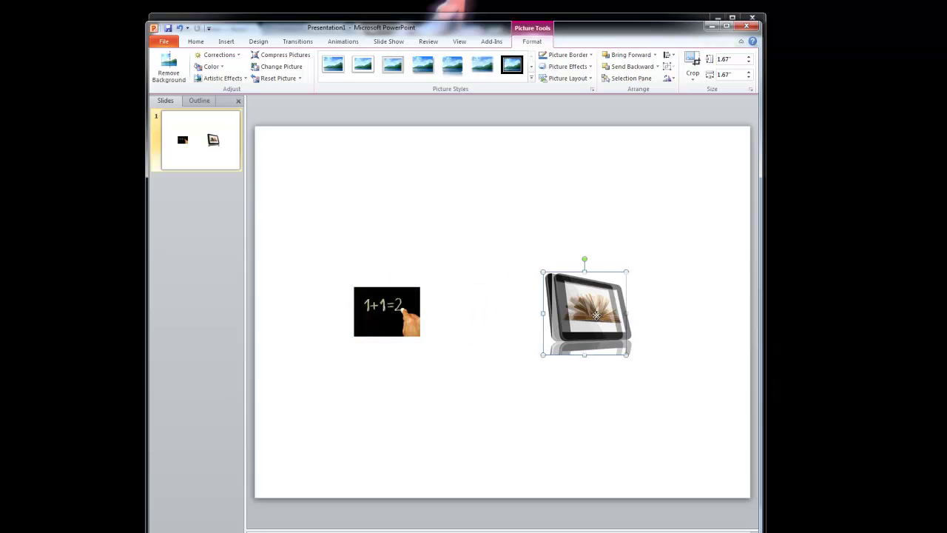
pyautogui.moveTo(597, 315); pyautogui.dragTo(622, 307)
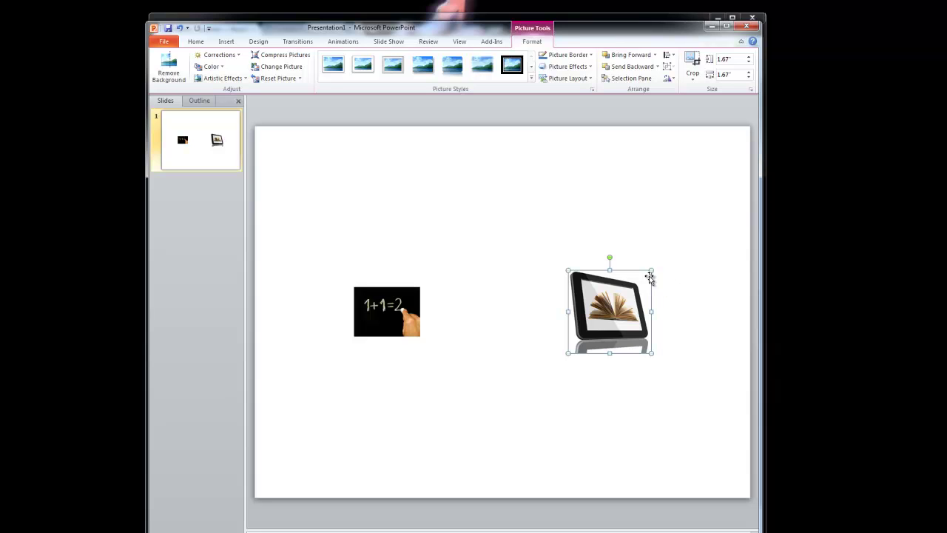
# Step: Resize the tablet picture to 1.4" height and width and nudge it into place
pyautogui.rightClick(613, 325)
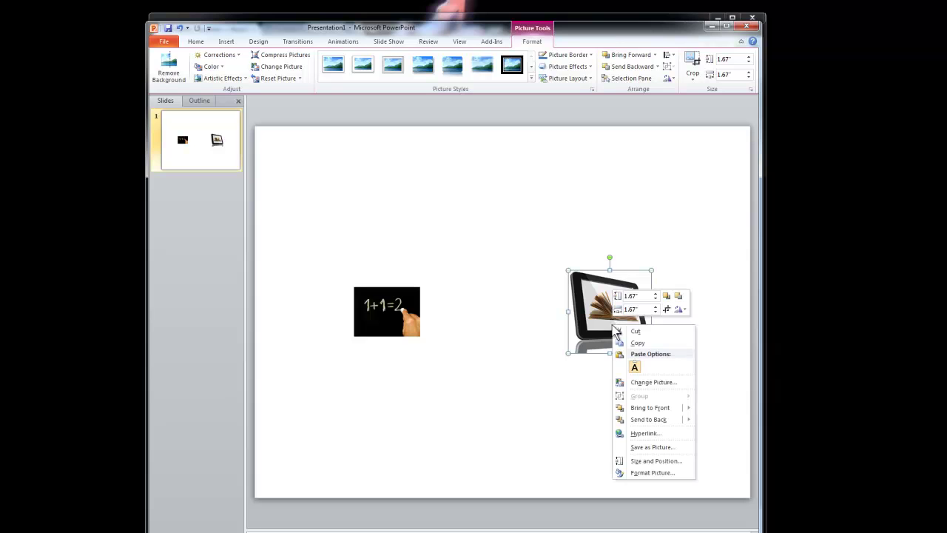
pyautogui.click(655, 311)
pyautogui.click(656, 312)
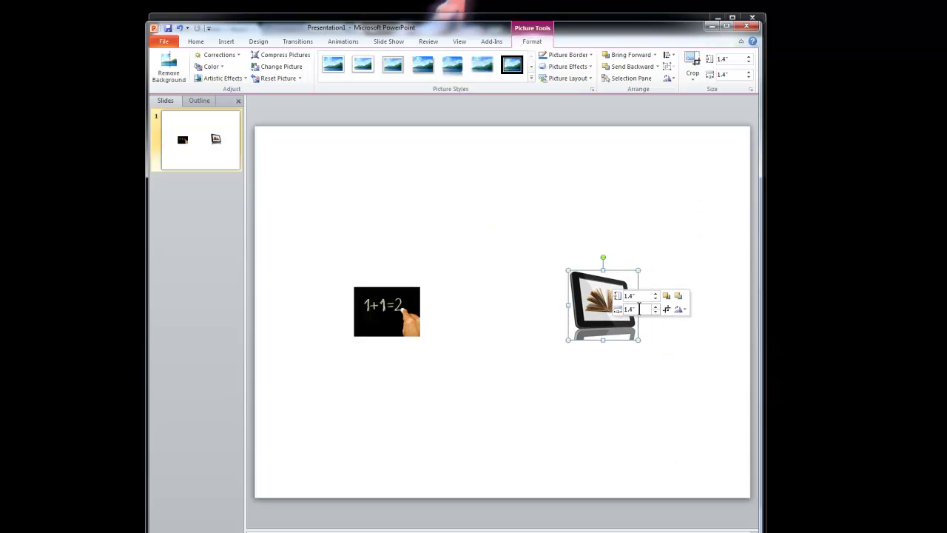
pyautogui.moveTo(582, 301); pyautogui.dragTo(637, 312)
pyautogui.click(507, 325)
pyautogui.click(616, 311)
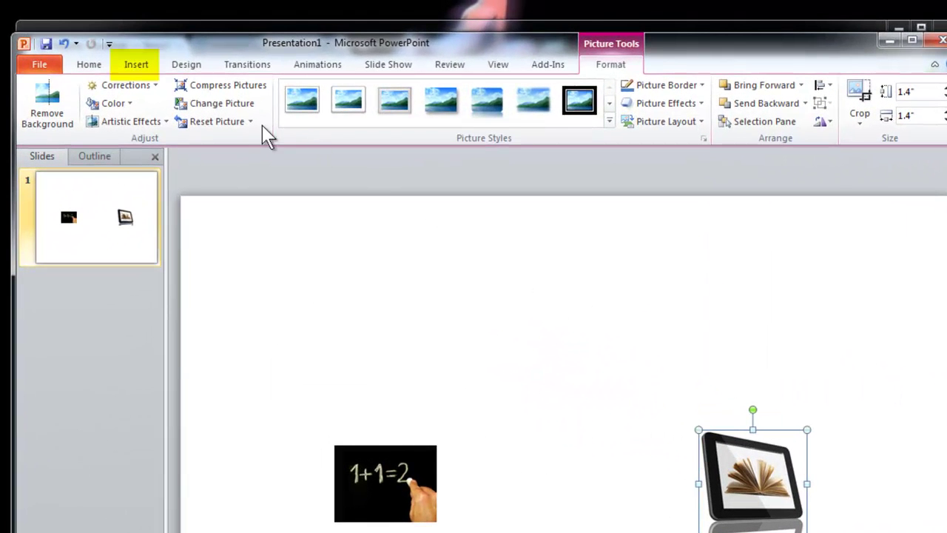
# Step: Insert WordArt in the 'Fill - Red, Accent 2, Warm Matte Bevel' style
pyautogui.click(136, 65)
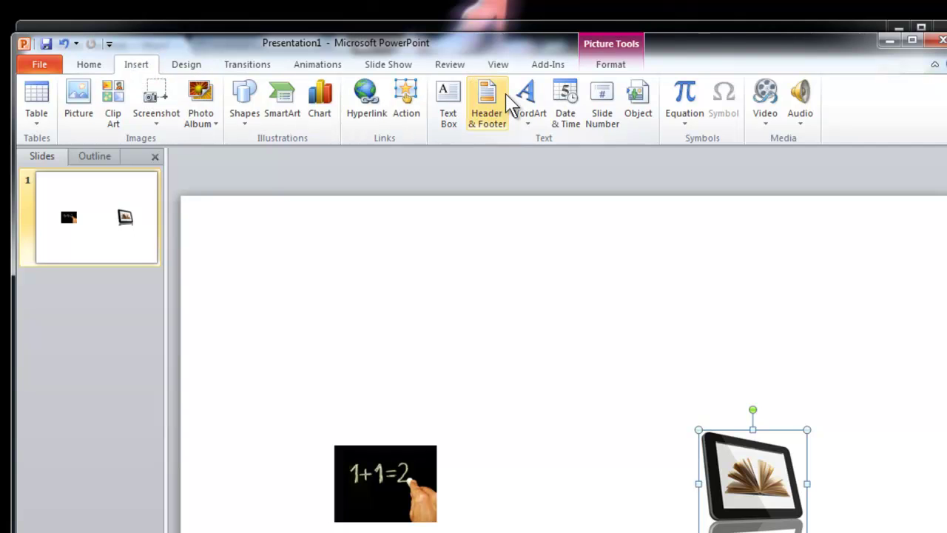
pyautogui.click(522, 104)
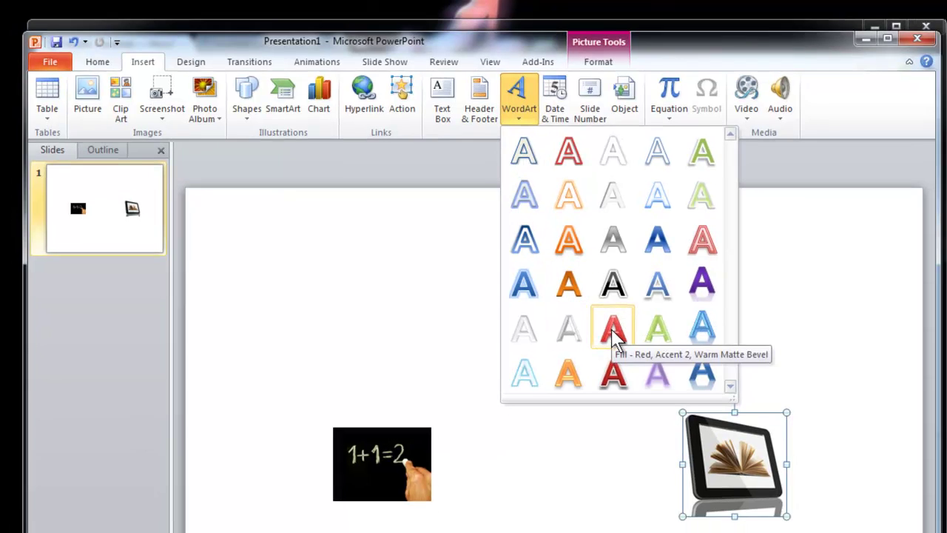
pyautogui.click(626, 345)
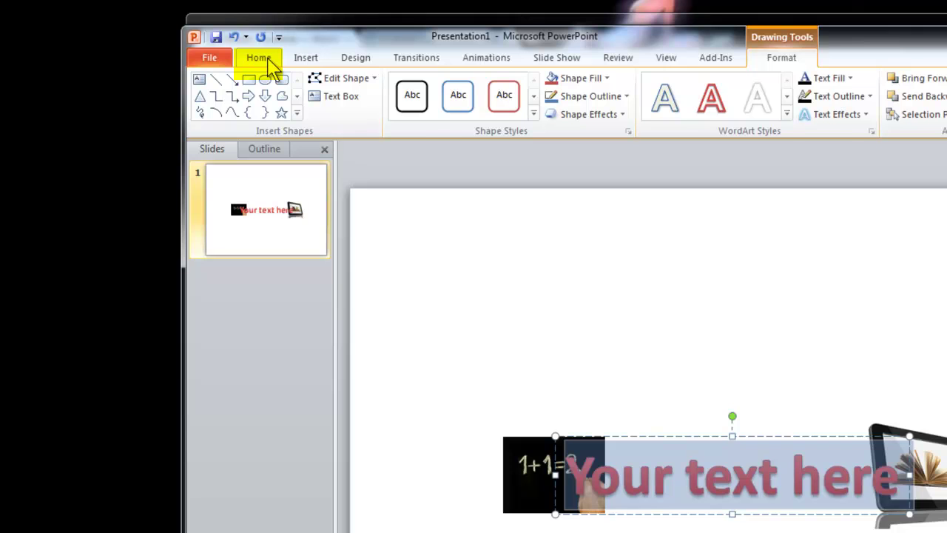
# Step: Set the WordArt to 36 pt and type 'The Future of' / 'Jewish Education' on two lines
pyautogui.click(261, 57)
pyautogui.click(462, 85)
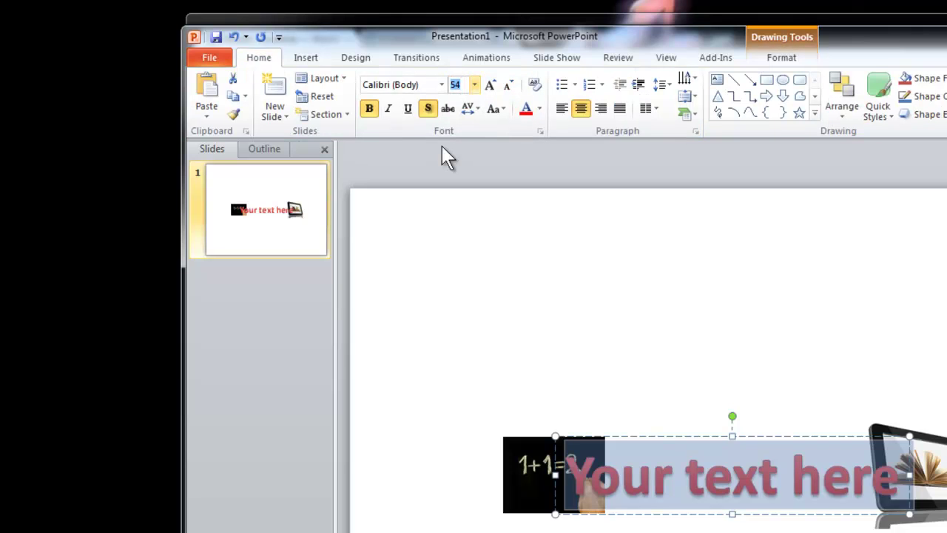
pyautogui.write('36')
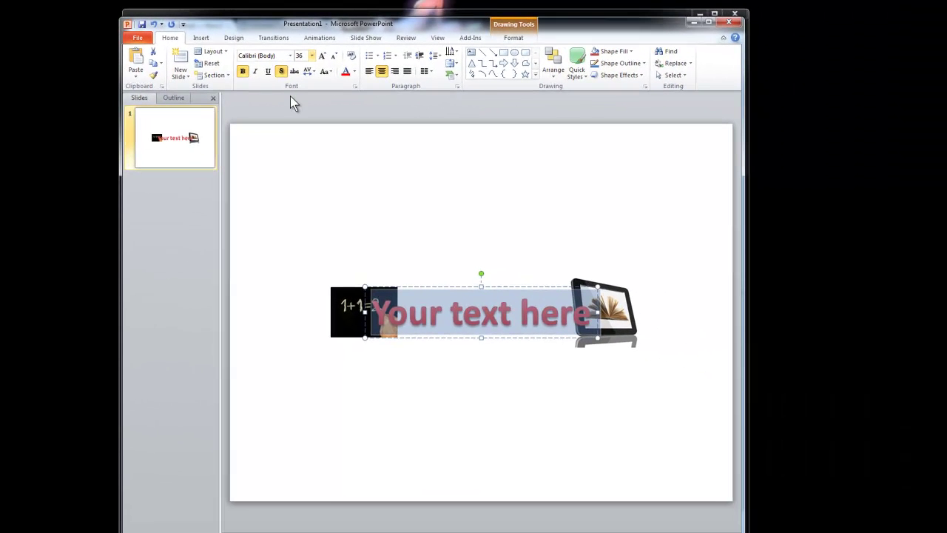
pyautogui.press('Return')
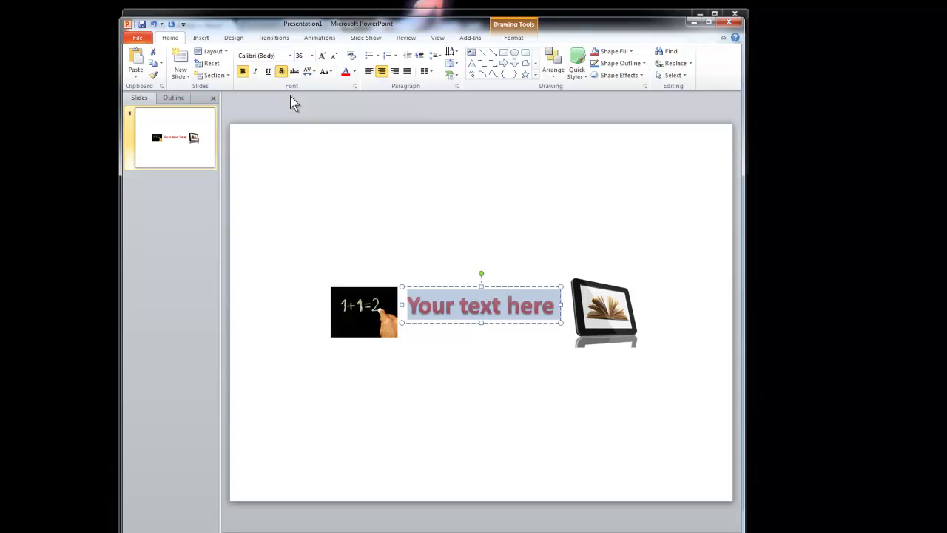
pyautogui.write('The Future ')
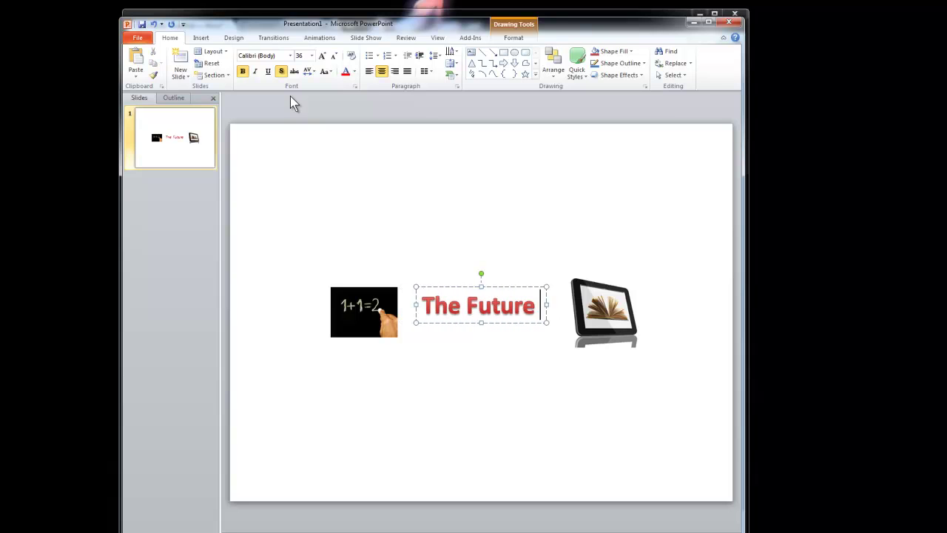
pyautogui.write('of')
pyautogui.press('Return')
pyautogui.write('Jewish ')
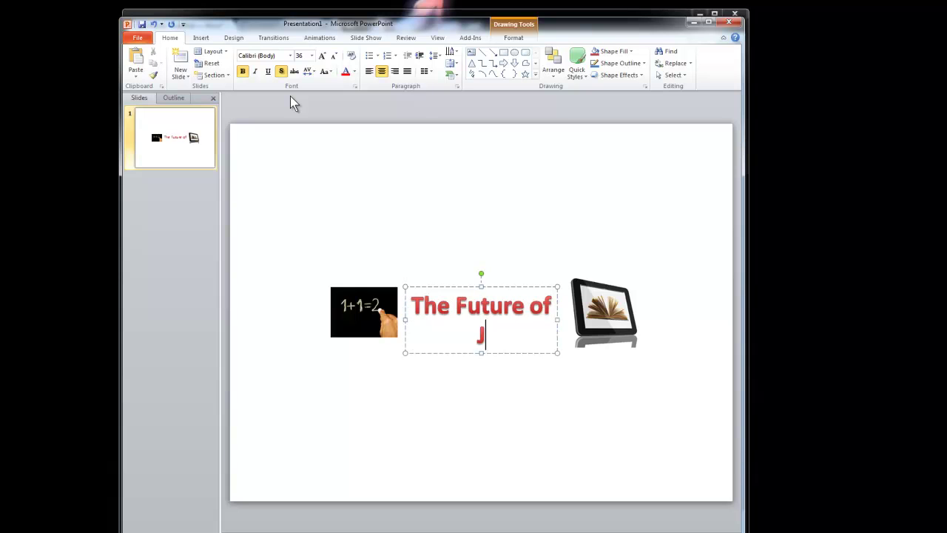
pyautogui.write('Education')
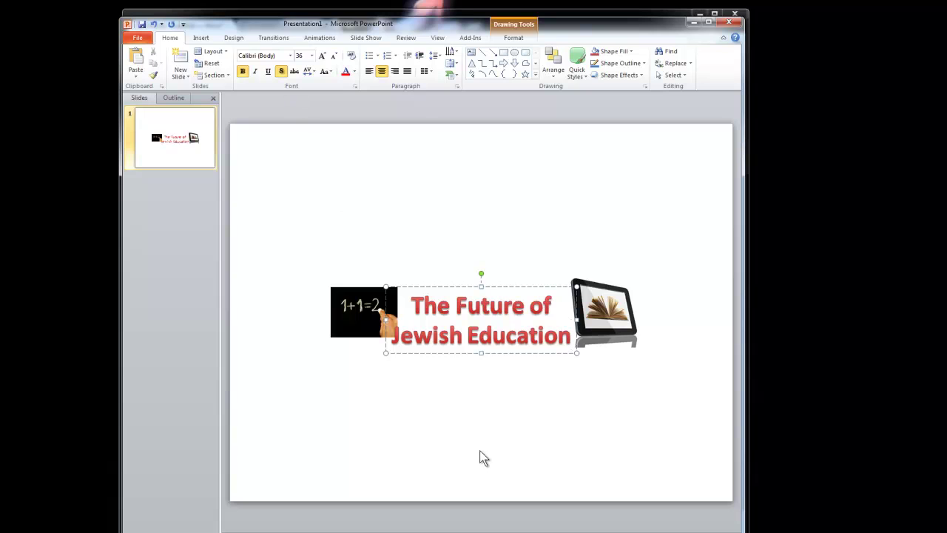
# Step: Shift the 1+1=2 picture further left and adjust the tablet picture to flank the title
pyautogui.click(457, 378)
pyautogui.moveTo(380, 326); pyautogui.dragTo(355, 326)
pyautogui.moveTo(637, 315)
pyautogui.mouseDown()
pyautogui.moveTo(662, 321)
pyautogui.moveTo(631, 321)
pyautogui.mouseUp()
pyautogui.click(579, 392)
pyautogui.click(574, 391)
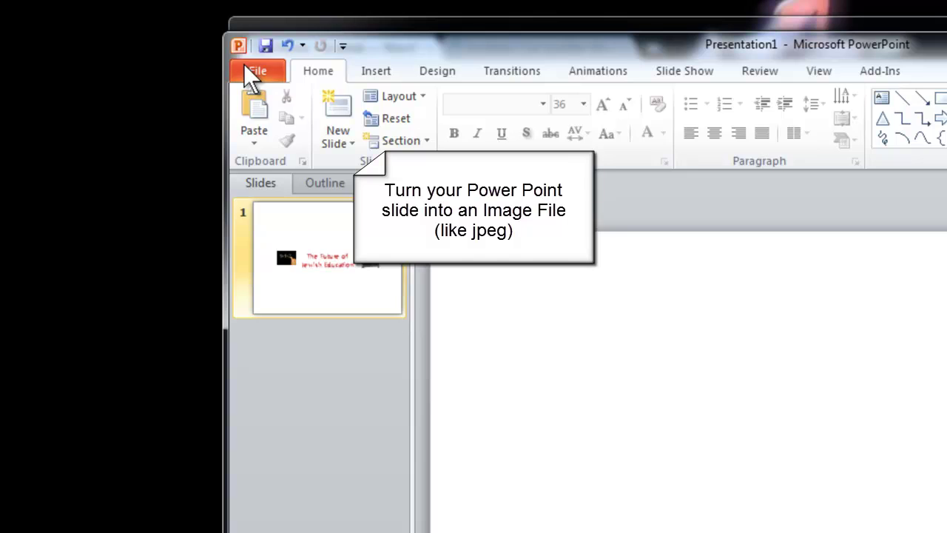
# Step: Save the current slide only as JPEG 'wordpress header', replacing the existing file
pyautogui.click(172, 46)
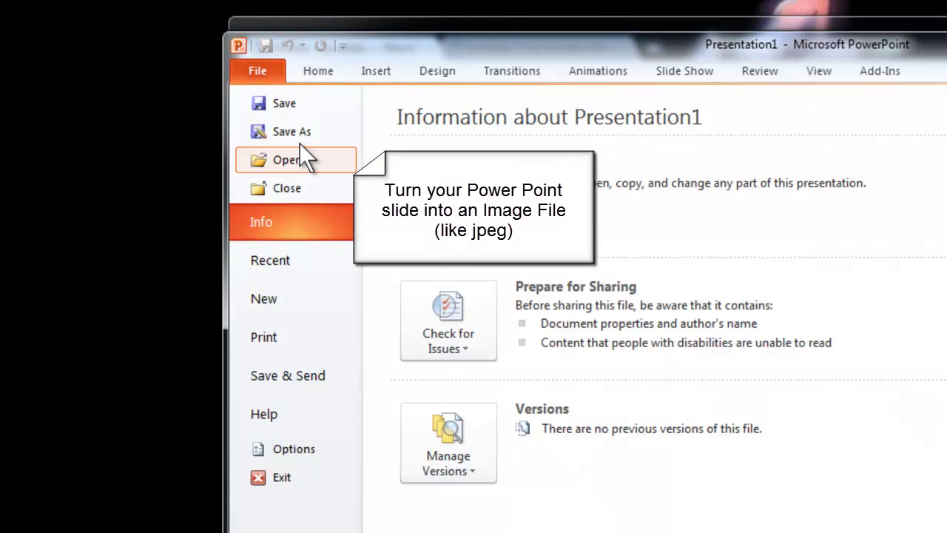
pyautogui.click(304, 135)
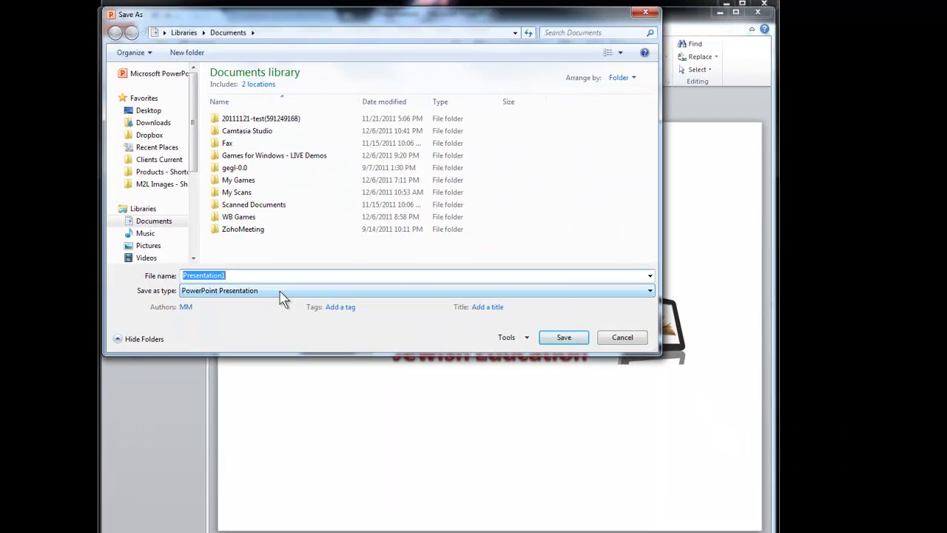
pyautogui.click(299, 309)
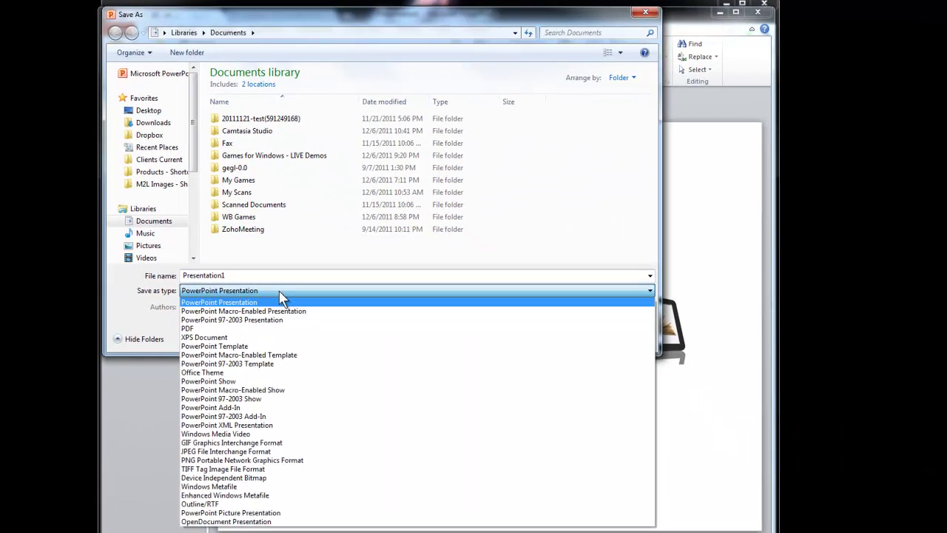
pyautogui.click(304, 451)
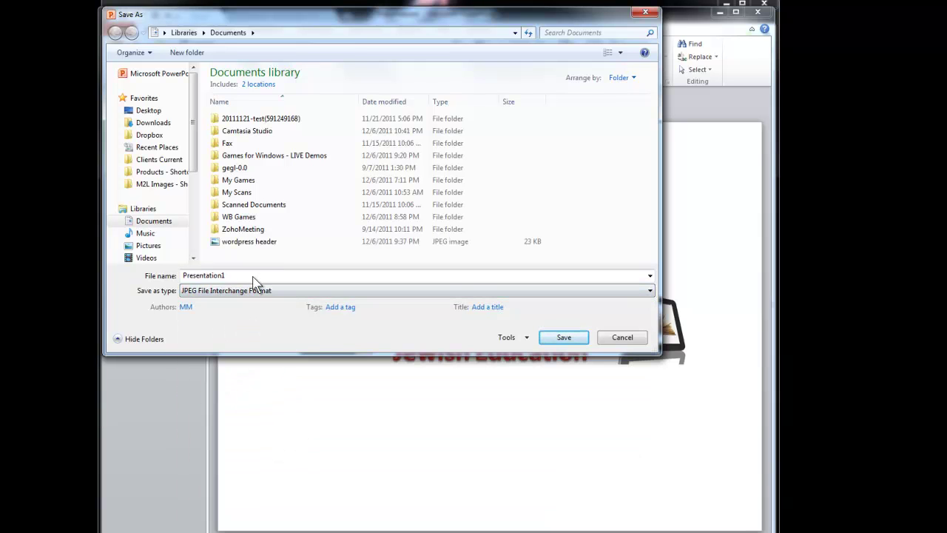
pyautogui.click(248, 243)
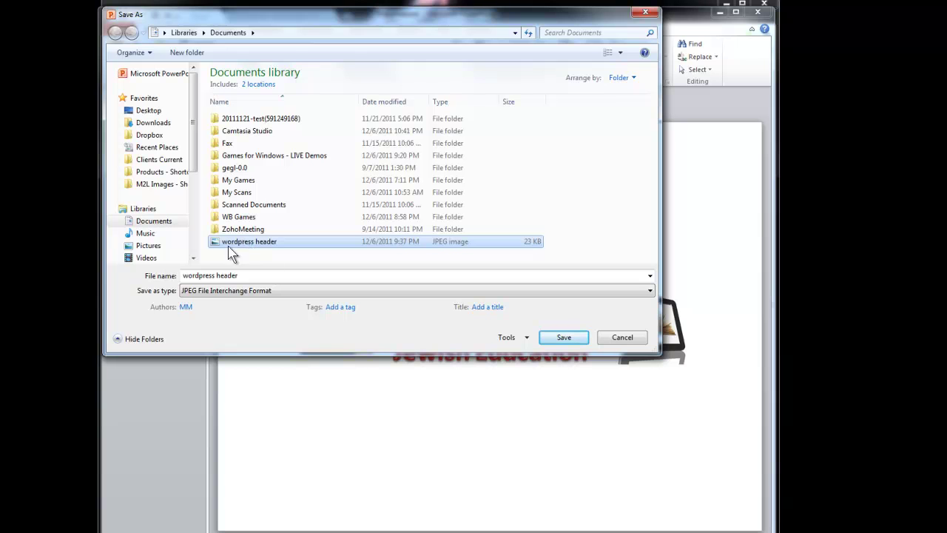
pyautogui.click(556, 342)
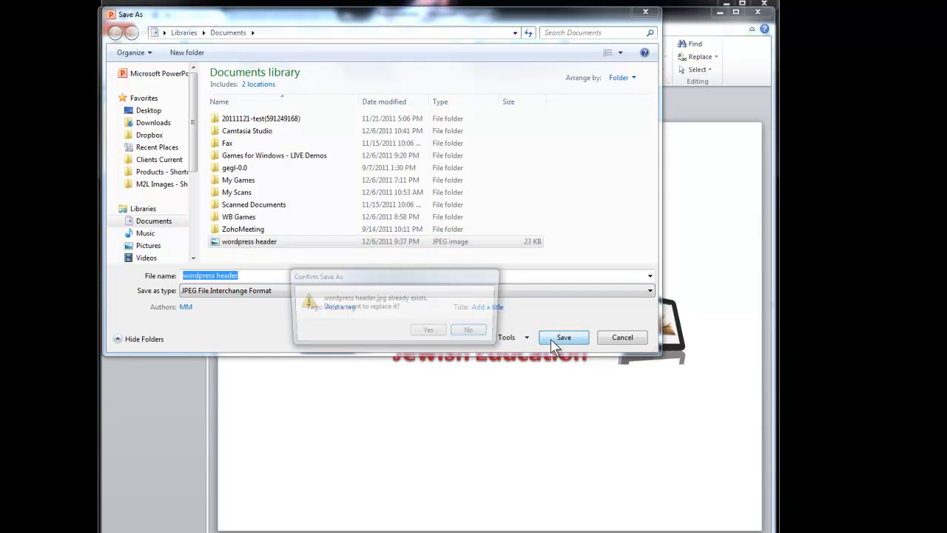
pyautogui.click(428, 330)
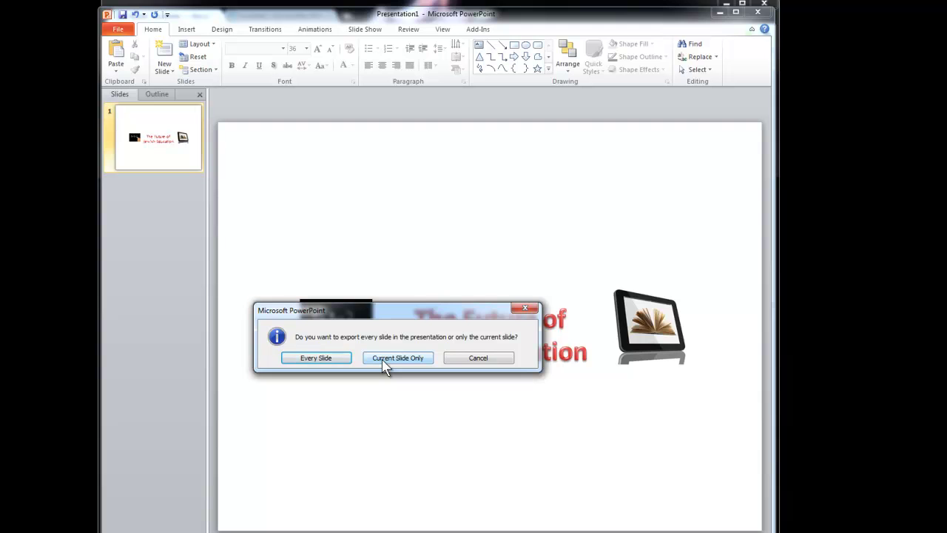
pyautogui.click(397, 357)
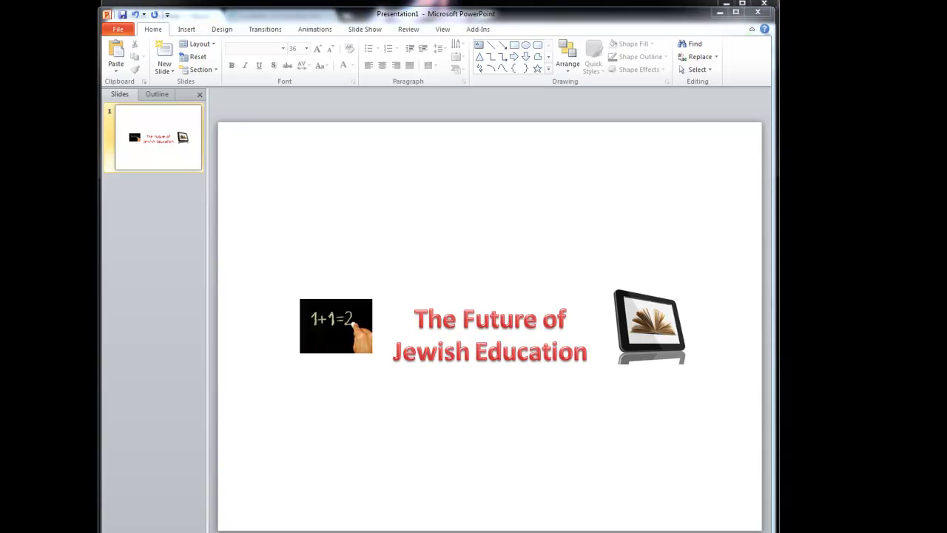
# Step: Close PowerPoint, discarding the presentation's unsaved changes
pyautogui.click(757, 12)
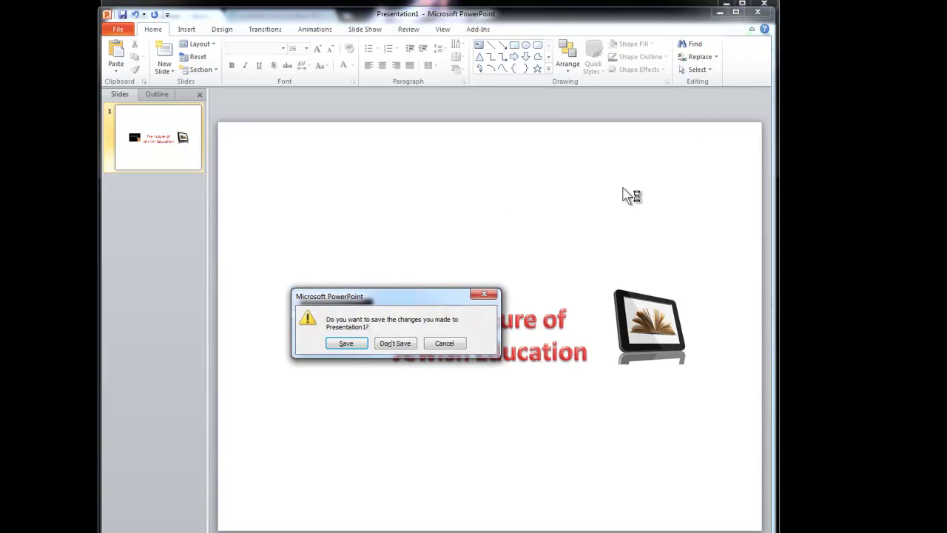
pyautogui.click(395, 342)
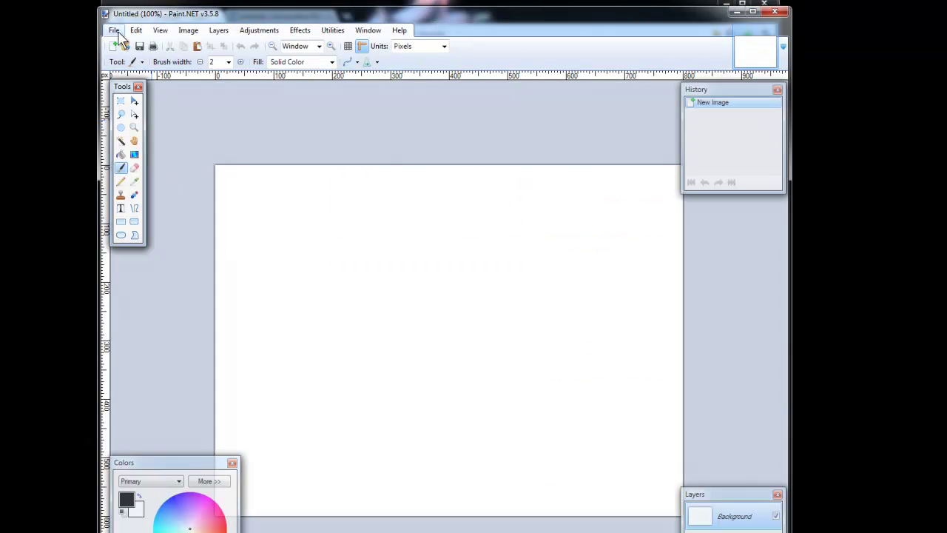
# Step: Open the exported 'wordpress header' image in Paint.NET and look over its photos and title
pyautogui.click(115, 31)
pyautogui.press('Escape')
pyautogui.hotkey('ctrl', 'o')
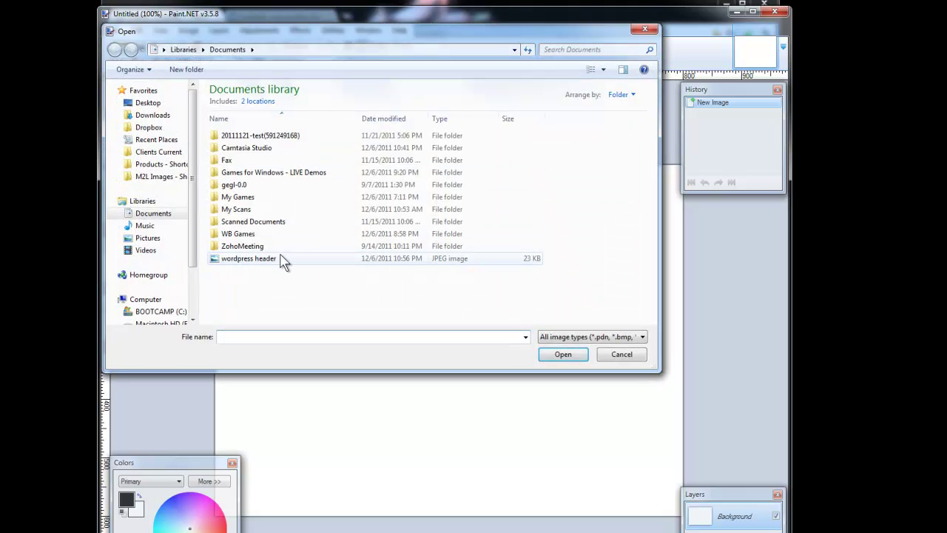
pyautogui.click(282, 259)
pyautogui.click(561, 356)
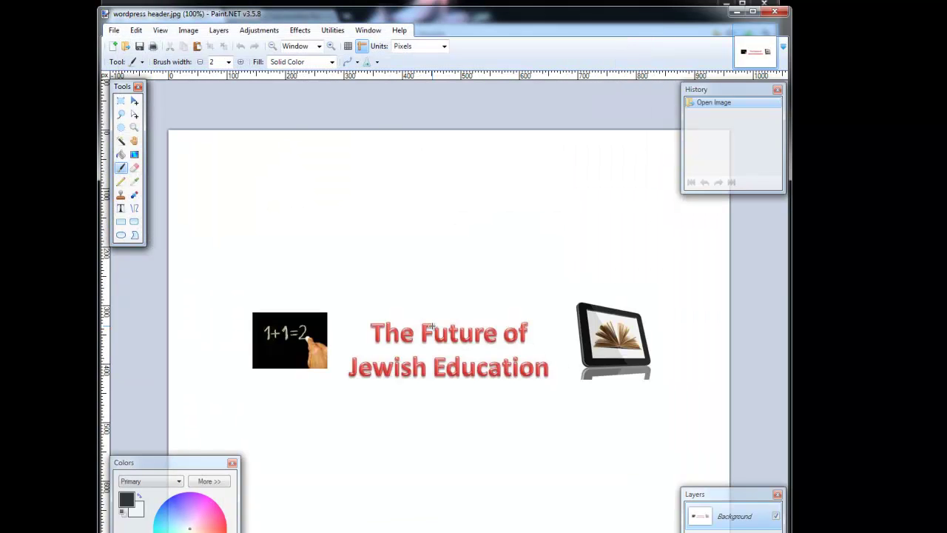
pyautogui.moveTo(265, 122)
pyautogui.mouseDown()
pyautogui.moveTo(363, 116)
pyautogui.moveTo(230, 139)
pyautogui.moveTo(636, 175)
pyautogui.mouseUp()
# Step: Back on the WordPress.com Custom Header page, choose 'wordpress header' as the file to upload
pyautogui.hotkey('alt', 'Tab')
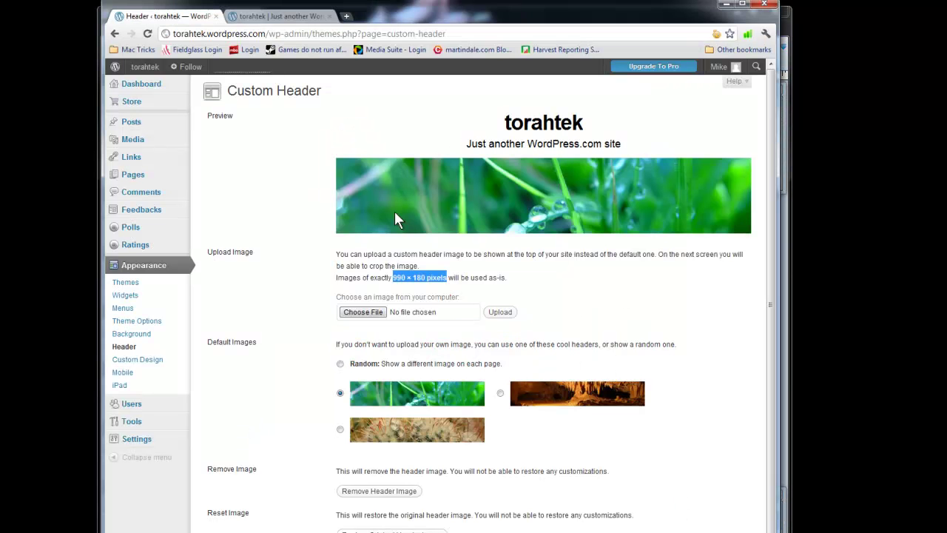
pyautogui.click(370, 314)
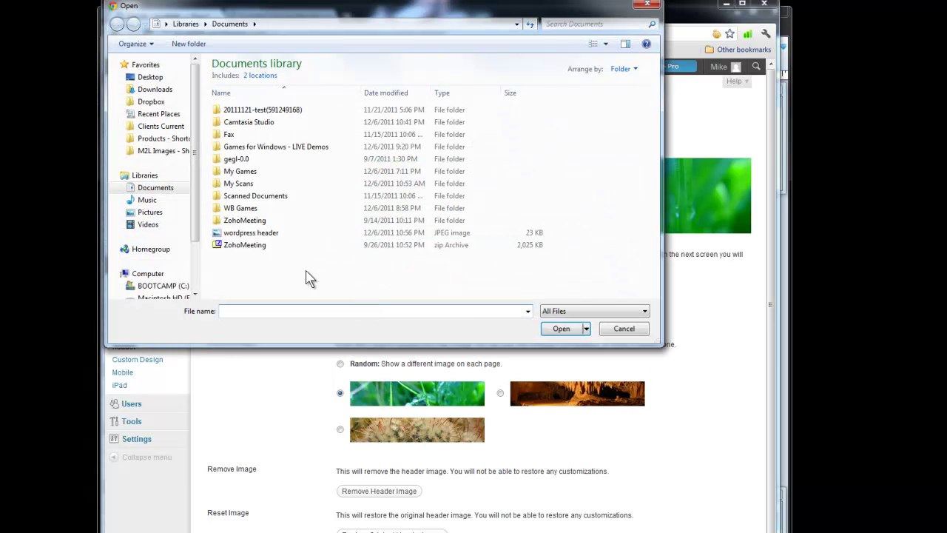
pyautogui.click(267, 234)
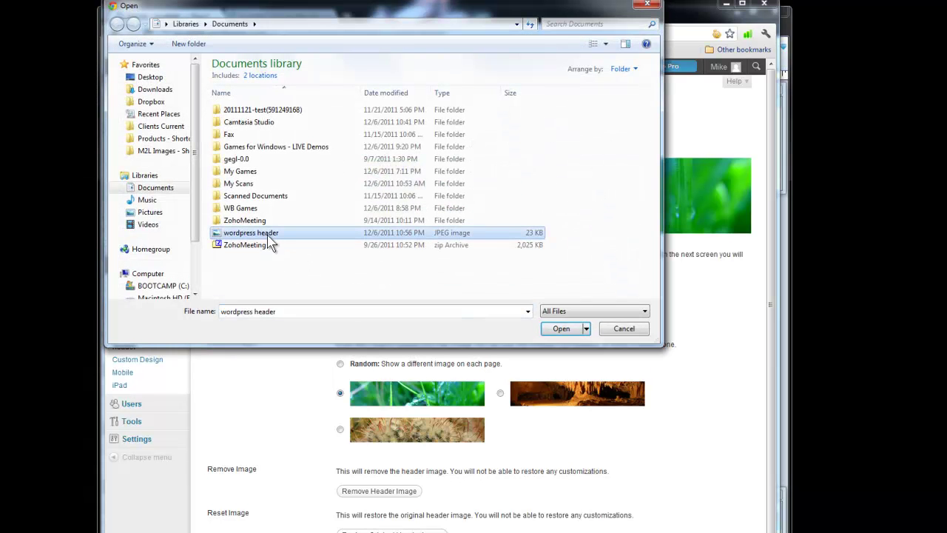
pyautogui.click(561, 328)
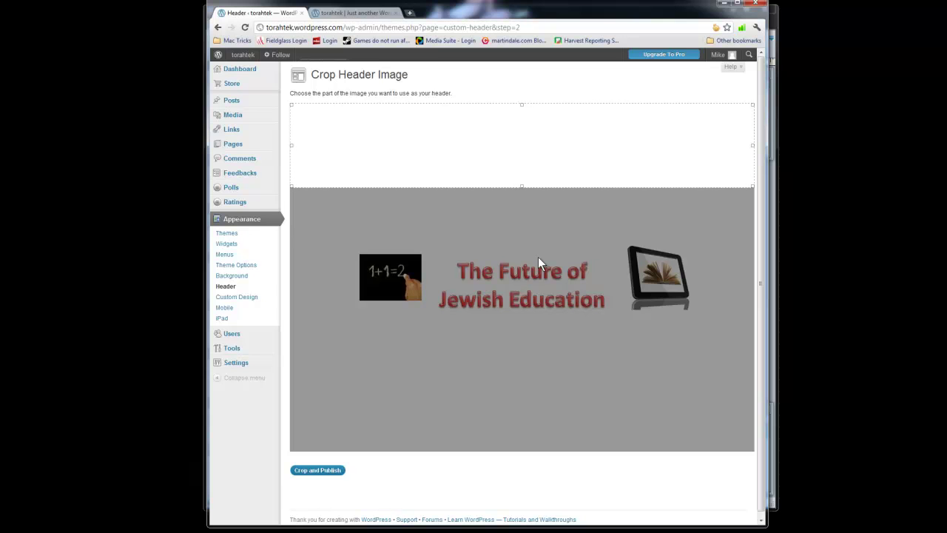
# Step: Move the crop rectangle down over the photos and 'The Future of Jewish Education' text, then crop and publish
pyautogui.moveTo(541, 160); pyautogui.dragTo(644, 297)
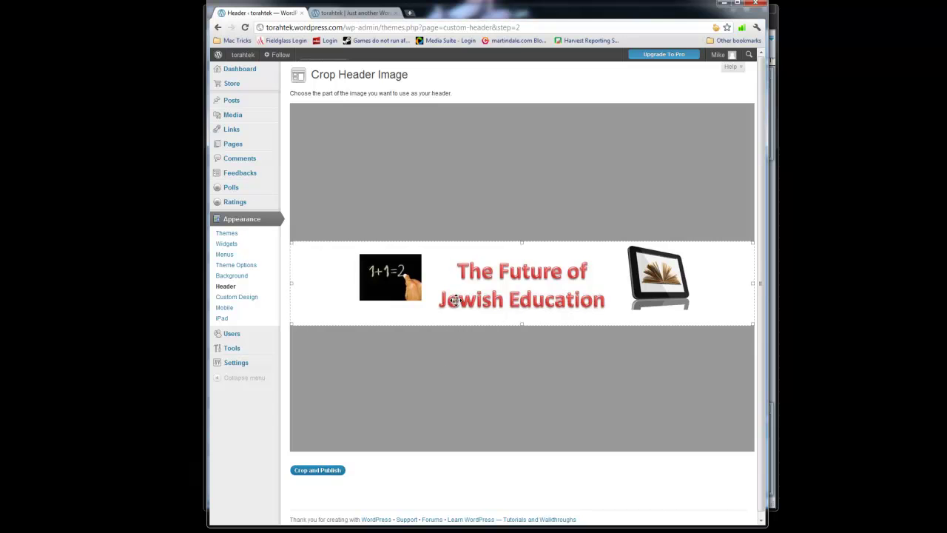
pyautogui.click(310, 470)
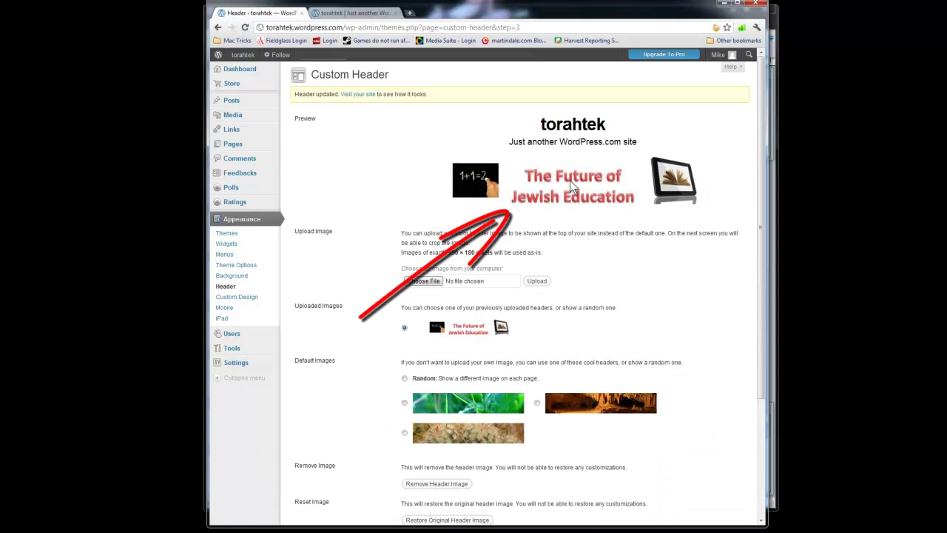
# Step: Reload the torahtek blog's live front page to see the new header
pyautogui.click(359, 13)
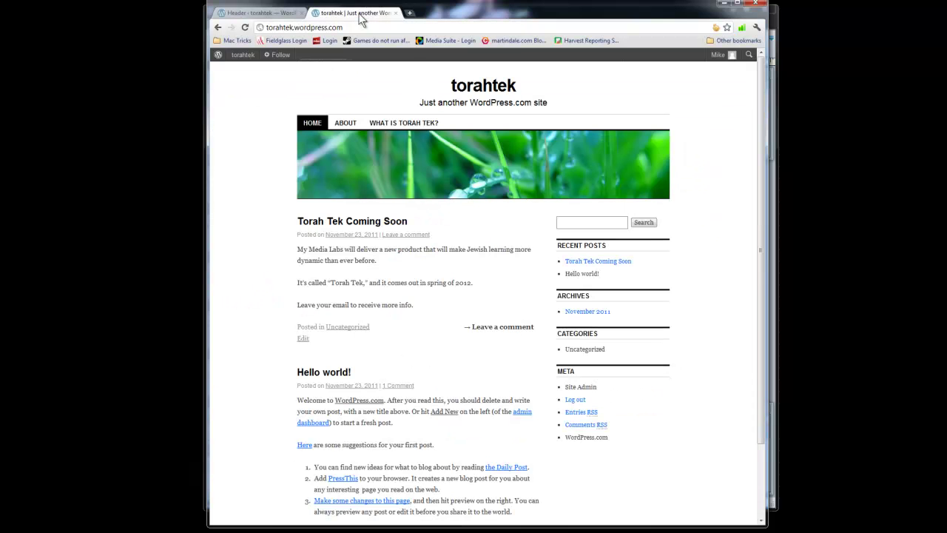
pyautogui.click(245, 28)
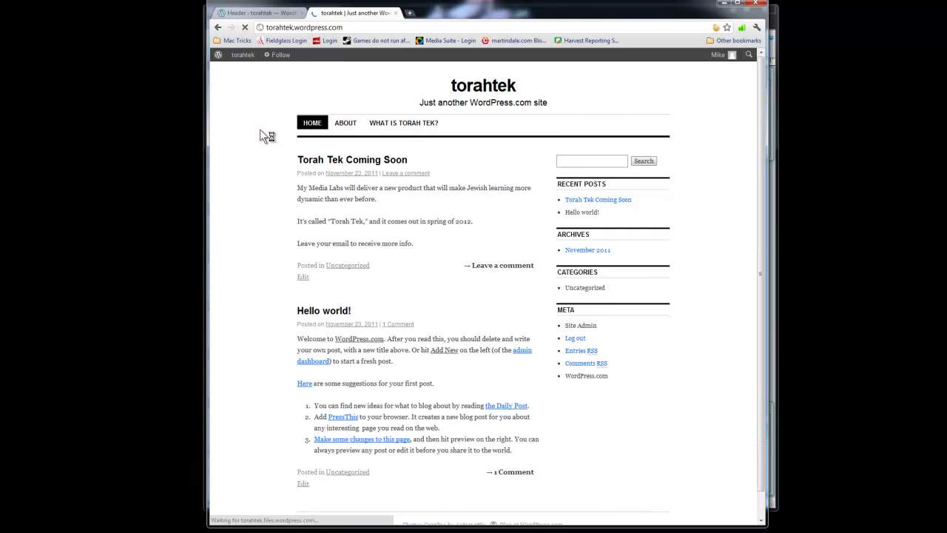